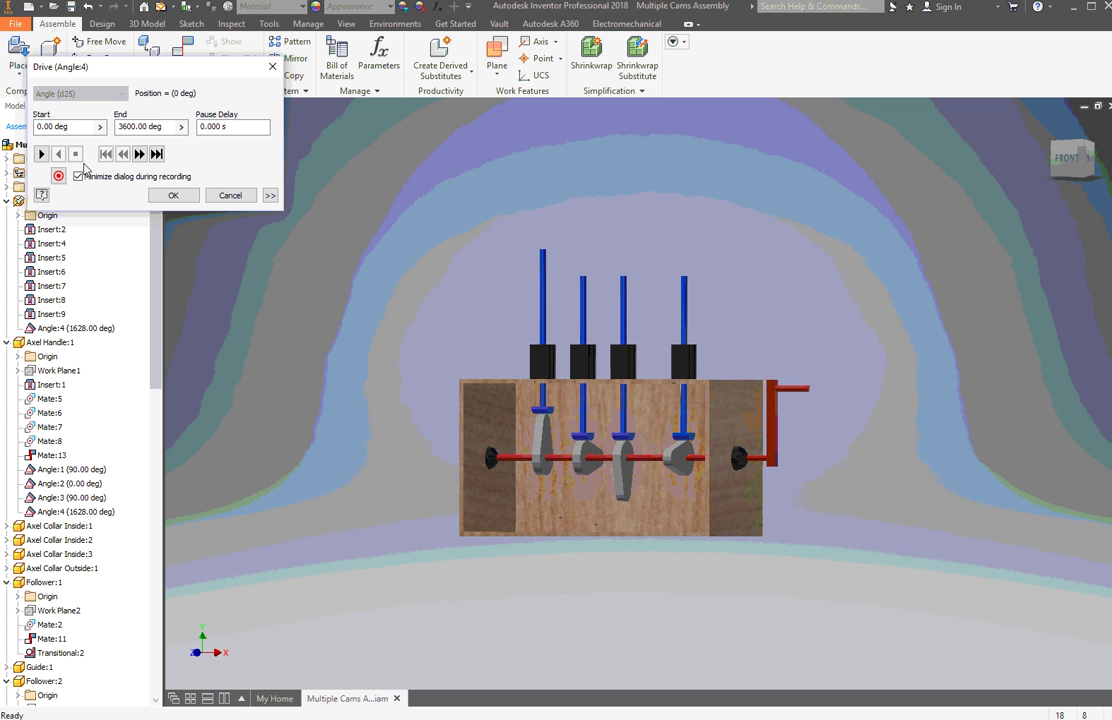
Play the Angle:4 drive animation forward and in reverse to watch the cams move, and close the drive dialog
click(41, 153)
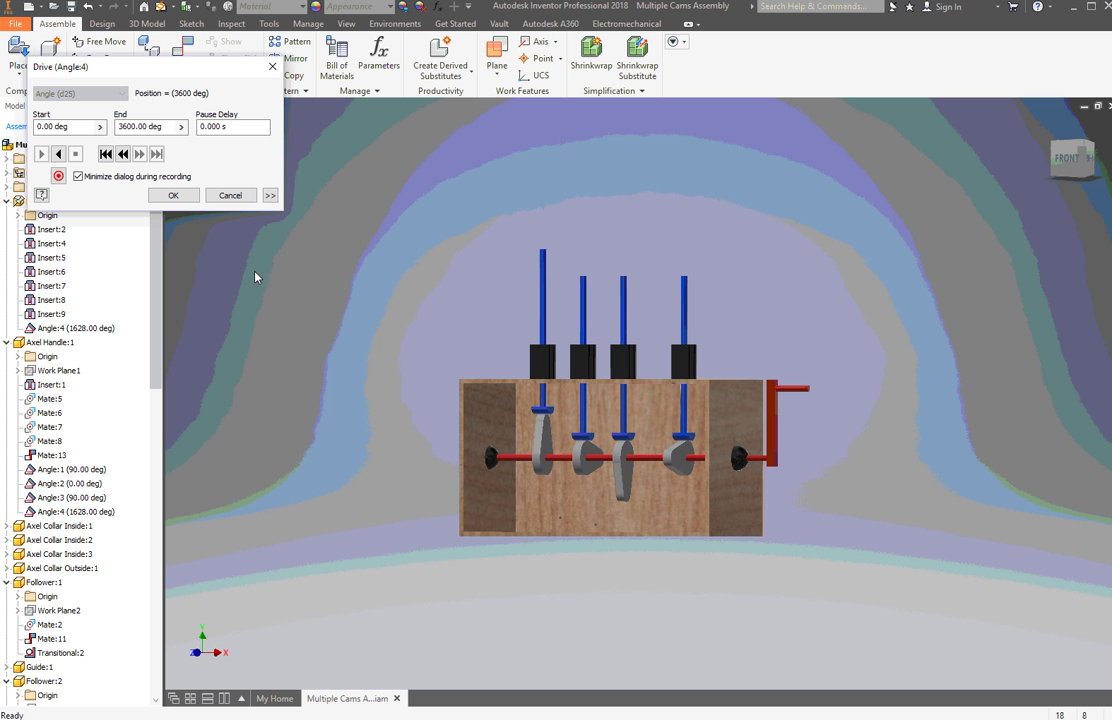
click(58, 153)
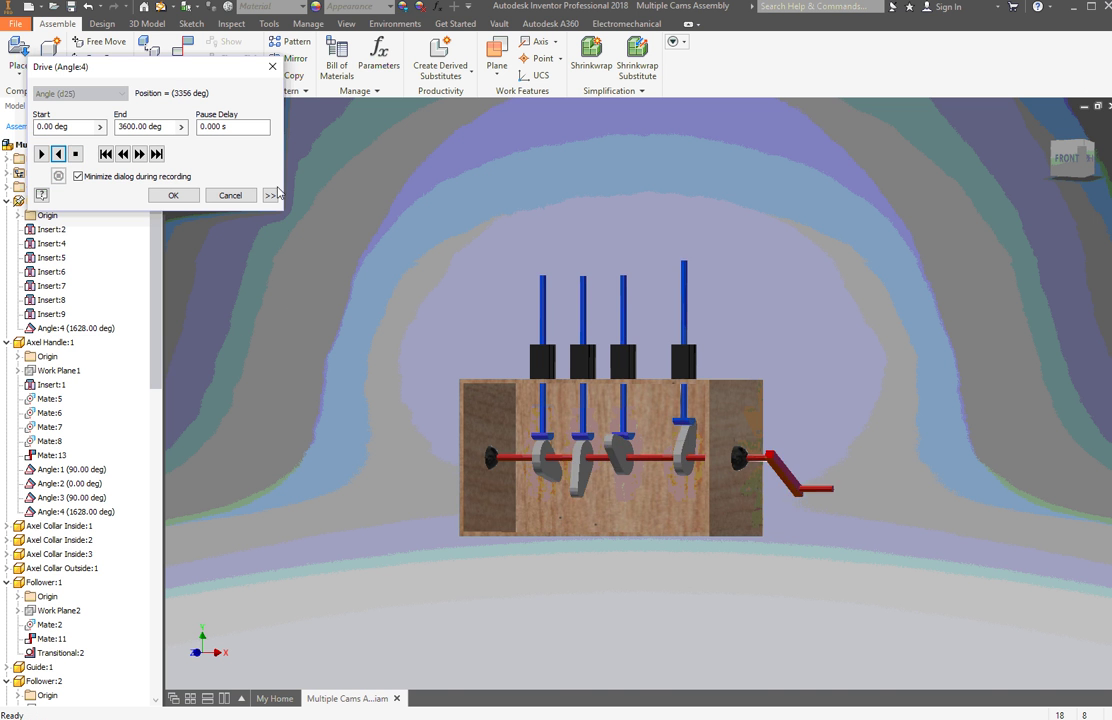
click(230, 195)
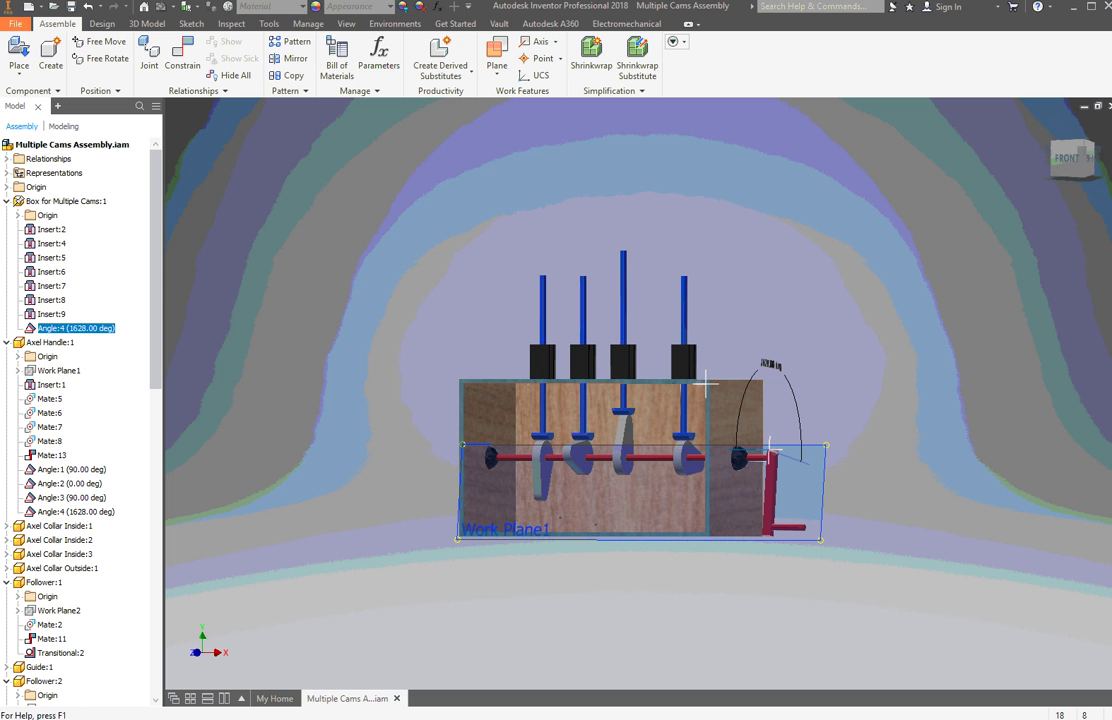
Close the Multiple Cams Assembly and open the project manager
click(1108, 106)
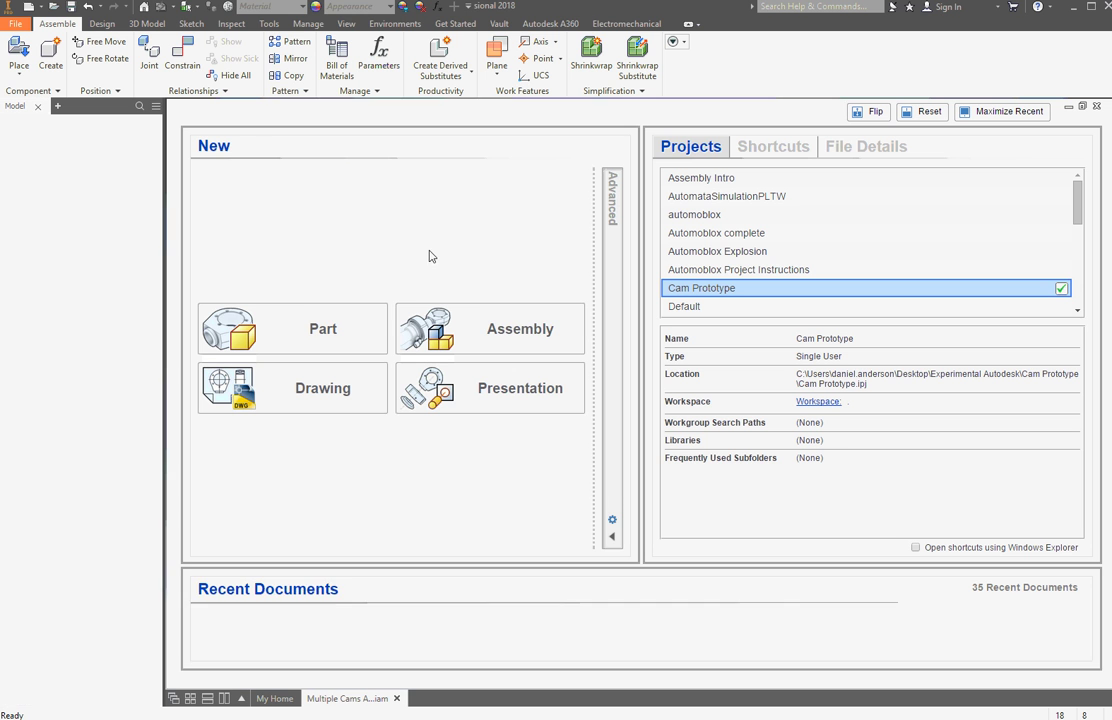
click(77, 55)
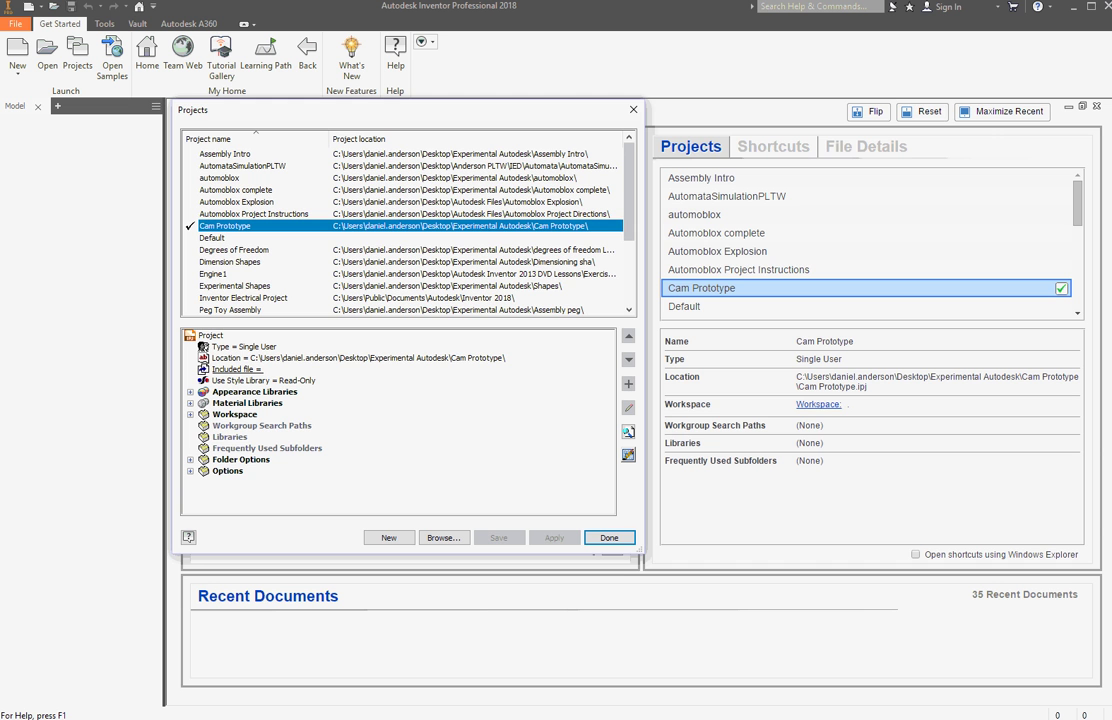
Switch to File Explorer and create a folder named "Cams in Motion" inside Autodesk Files on the Desktop
mouse_move(114, 719)
click(140, 670)
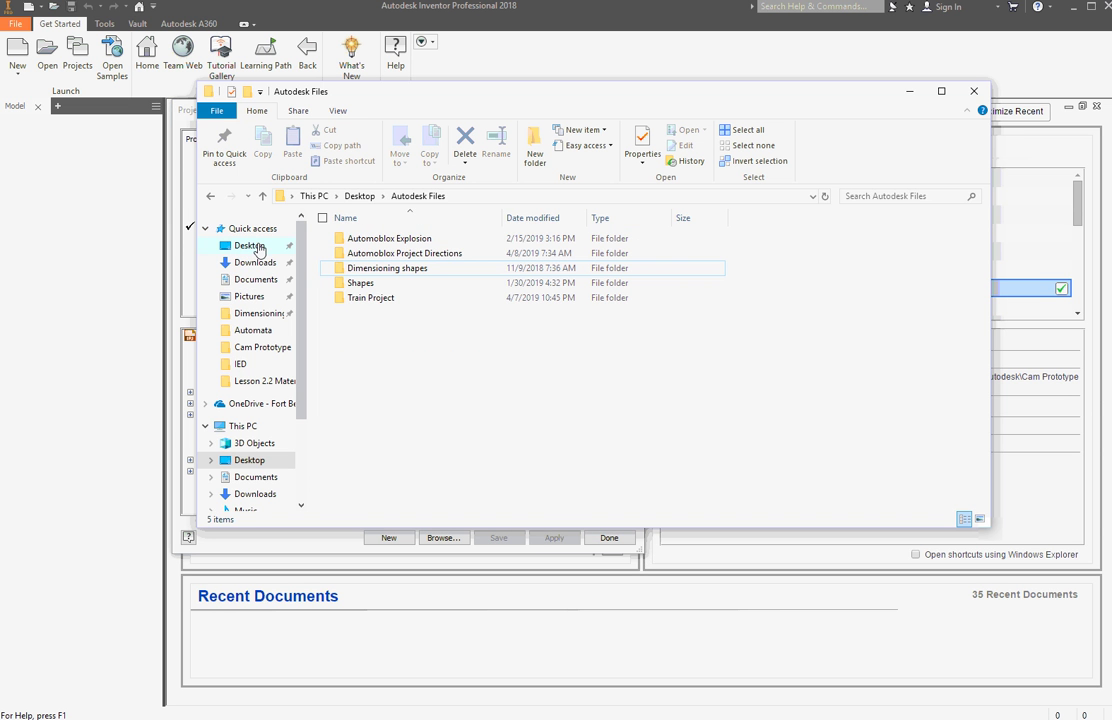
click(360, 196)
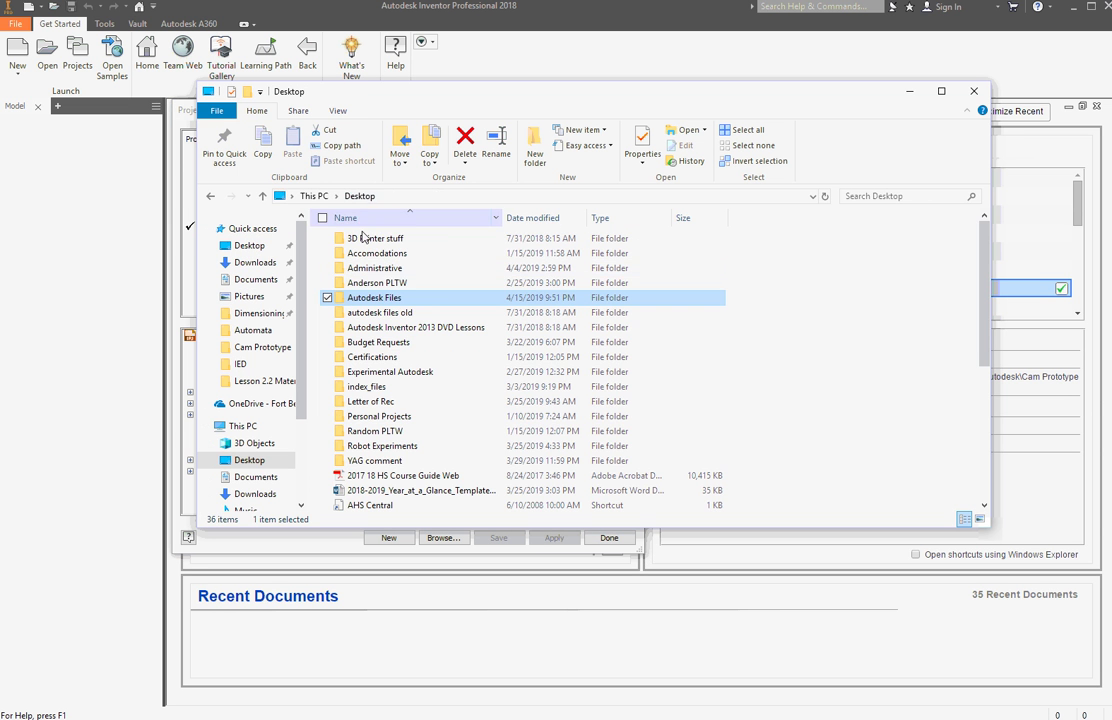
double_click(398, 300)
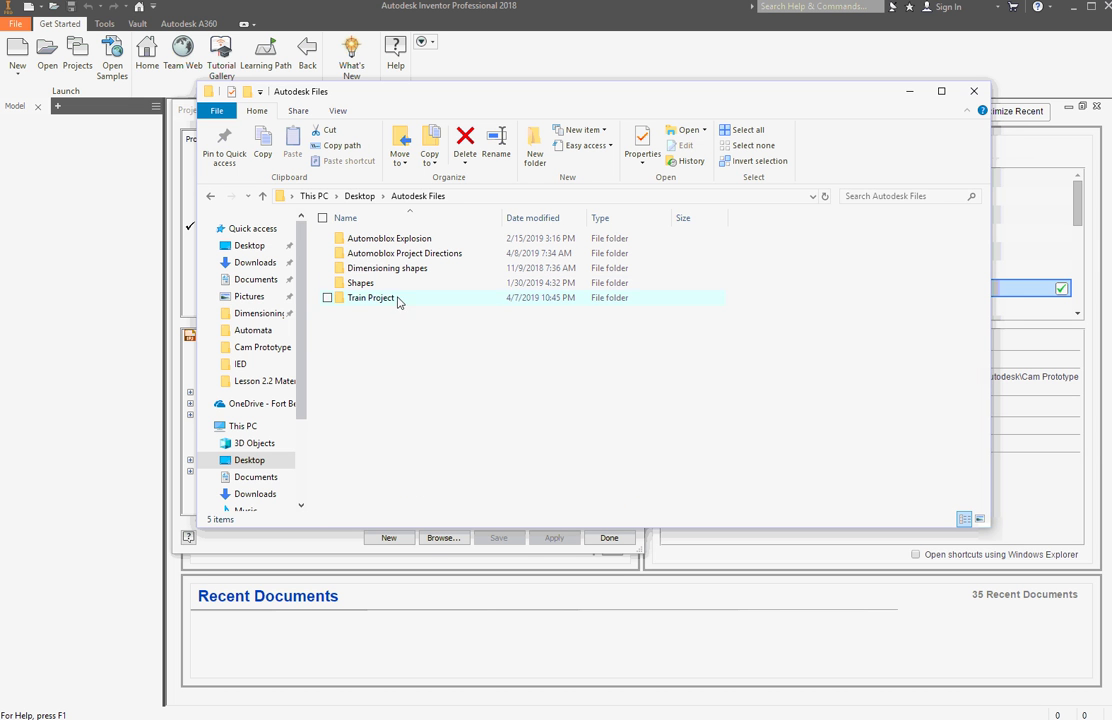
right_click(439, 358)
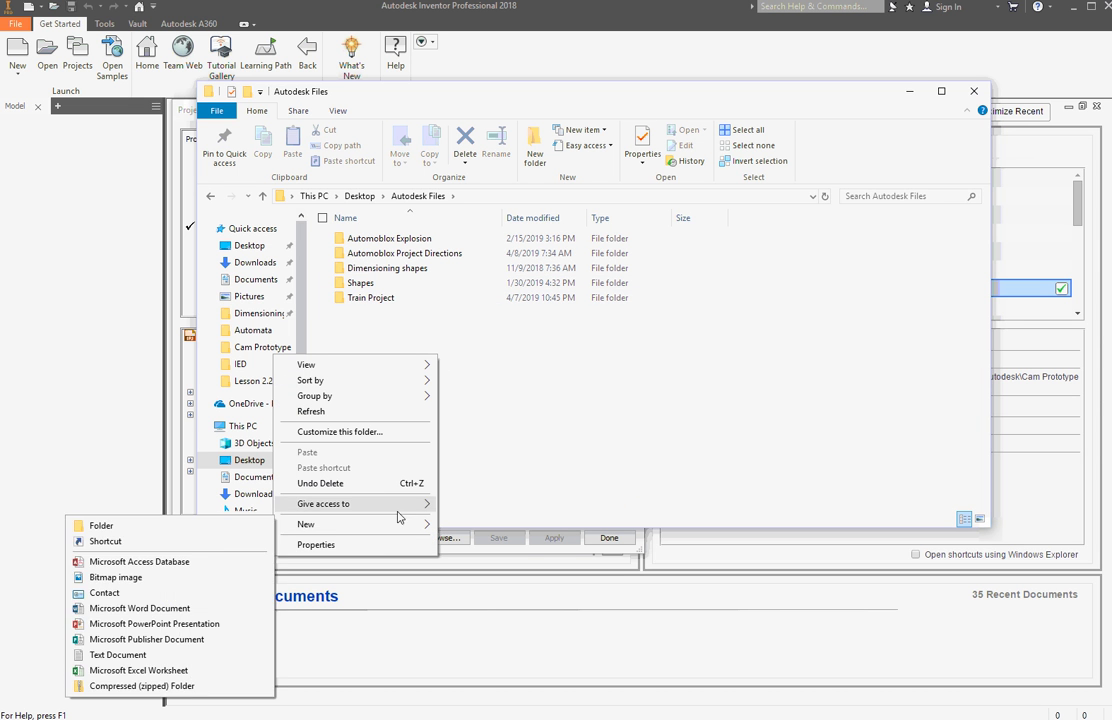
mouse_move(308, 523)
click(221, 522)
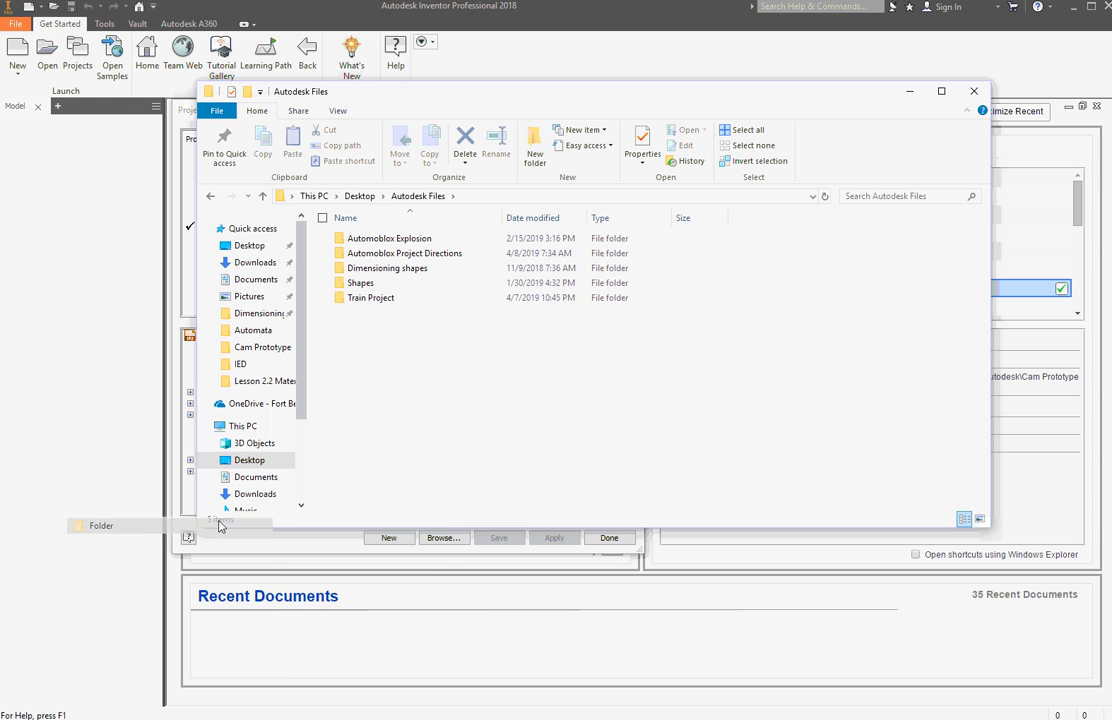
text(C)
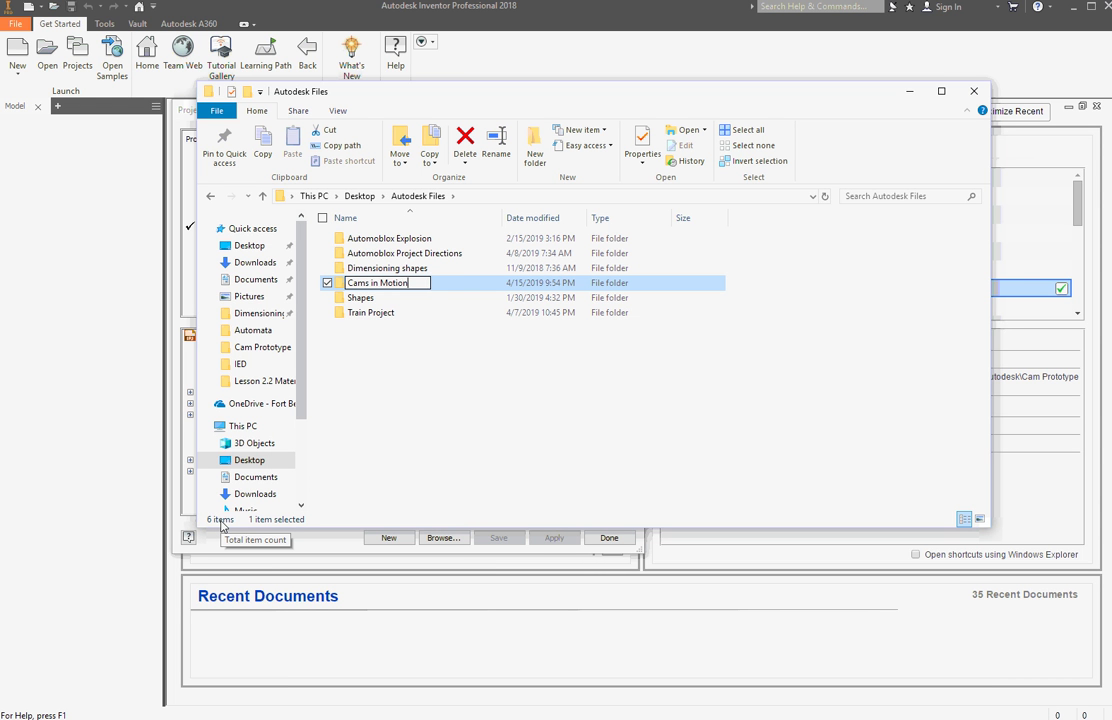
text(ams in Motion)
key(Return)
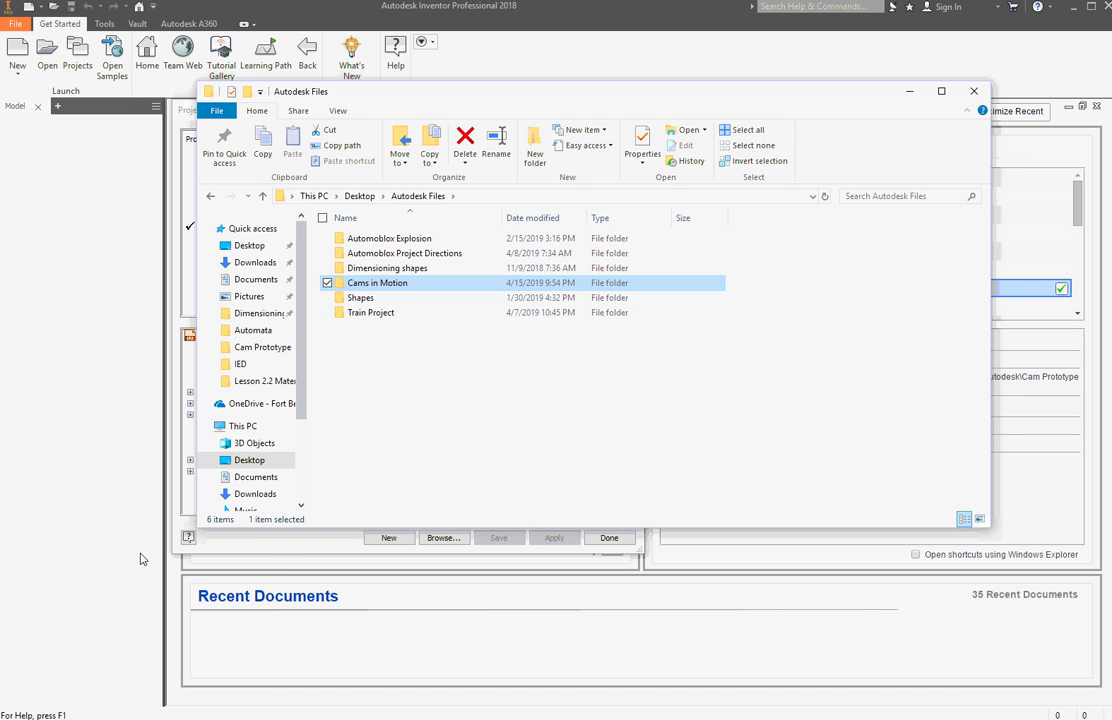
Open a second File Explorer window and go to the Students (J:) network drive
right_click(114, 719)
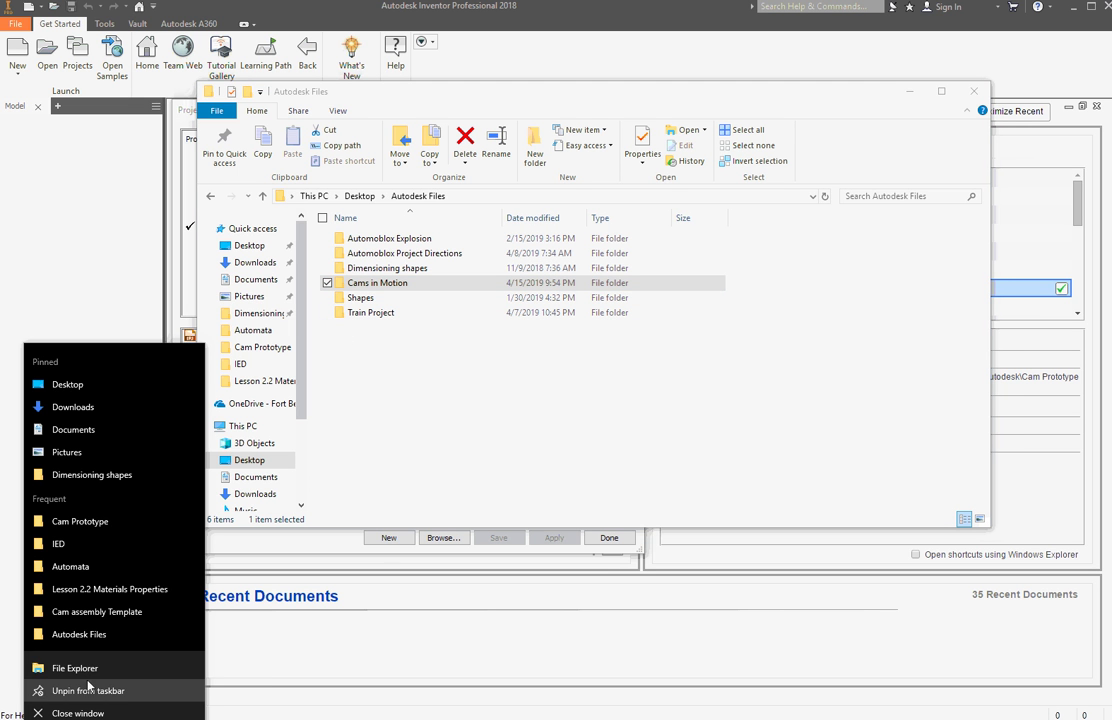
click(82, 668)
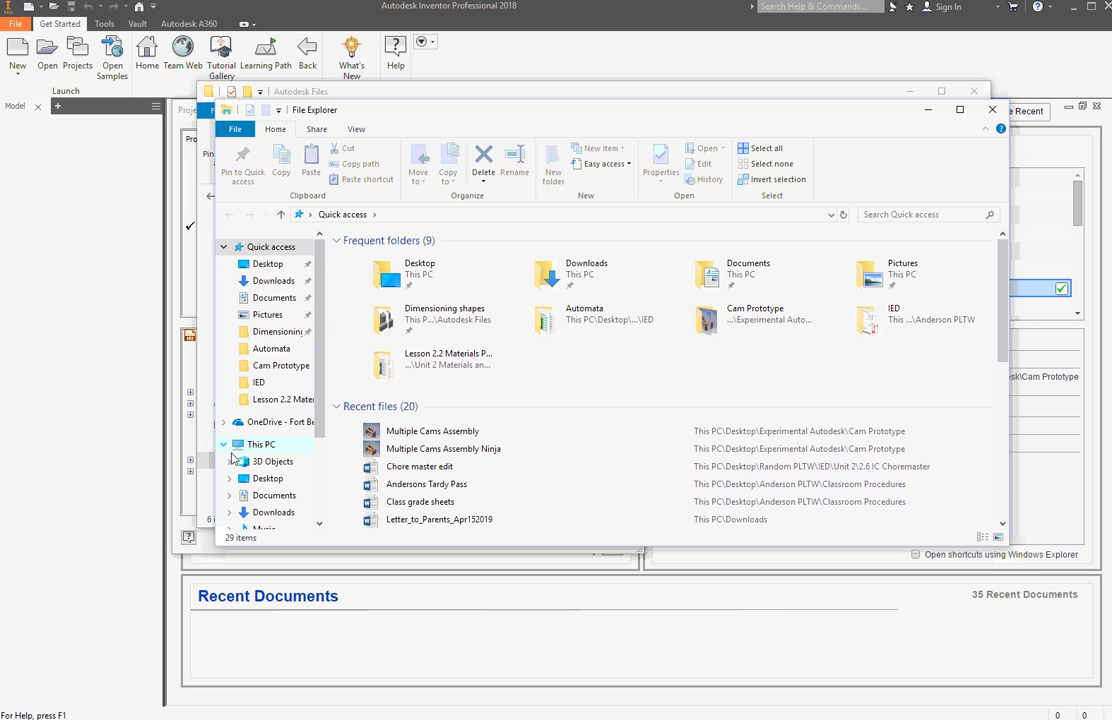
scroll(240, 450, down, 1)
click(223, 420)
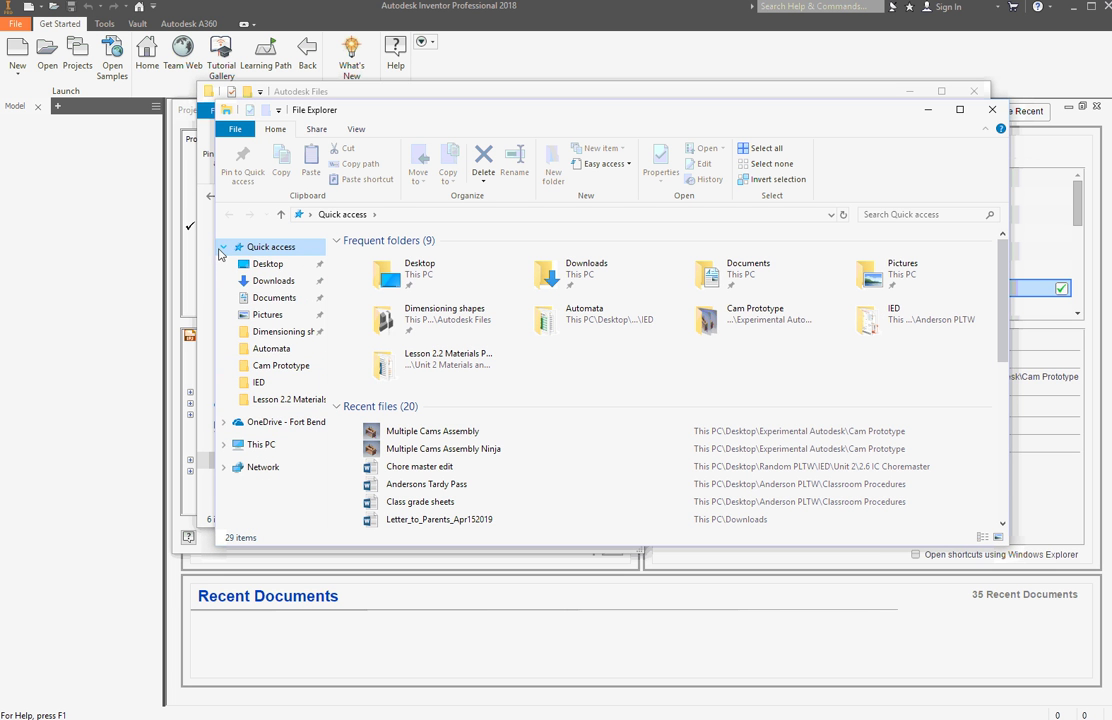
click(224, 444)
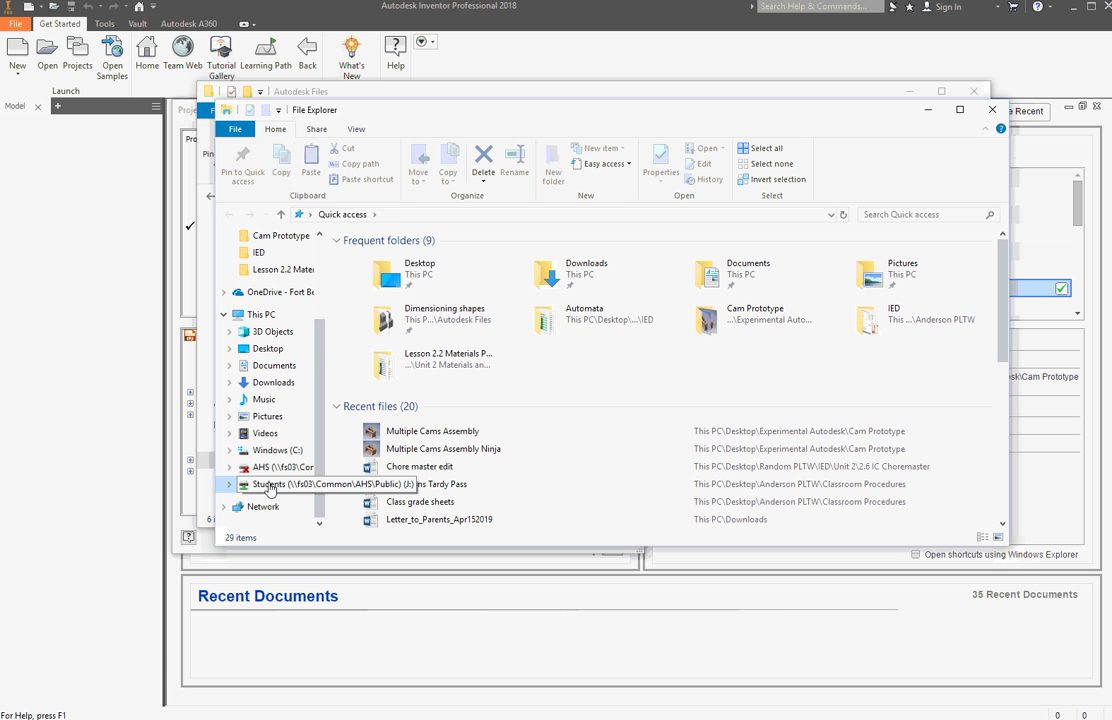
click(270, 486)
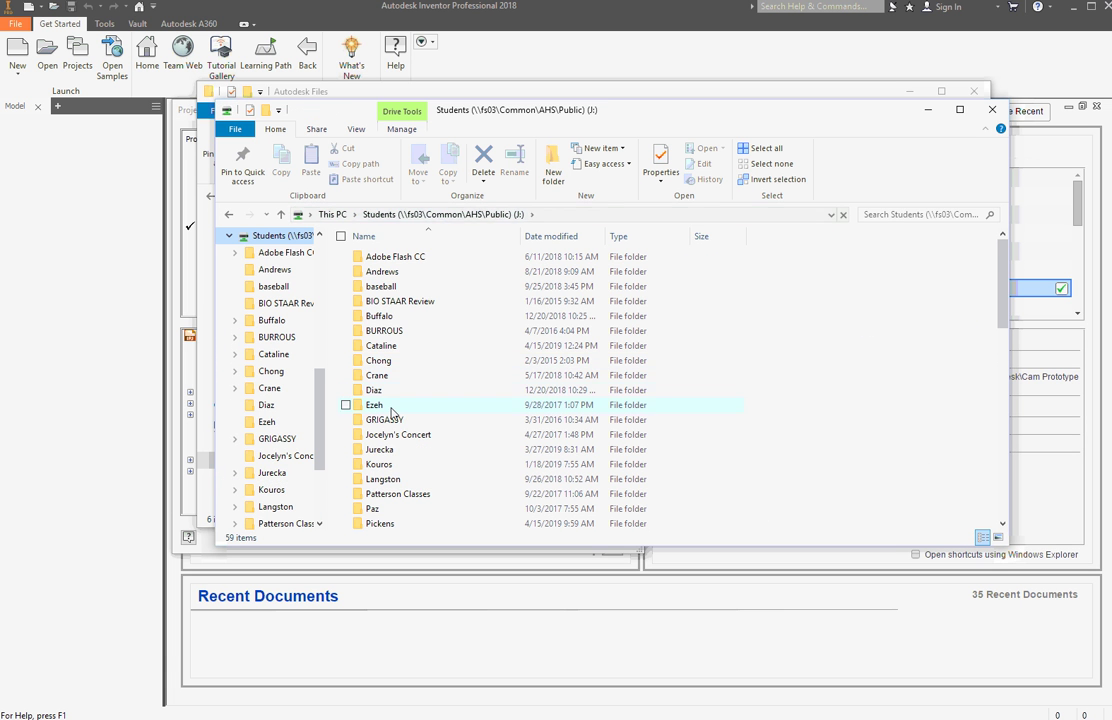
Open the Cam assembly Template folder under Project Lead The Way > IED > Cams in motion
scroll(400, 455, down, 2)
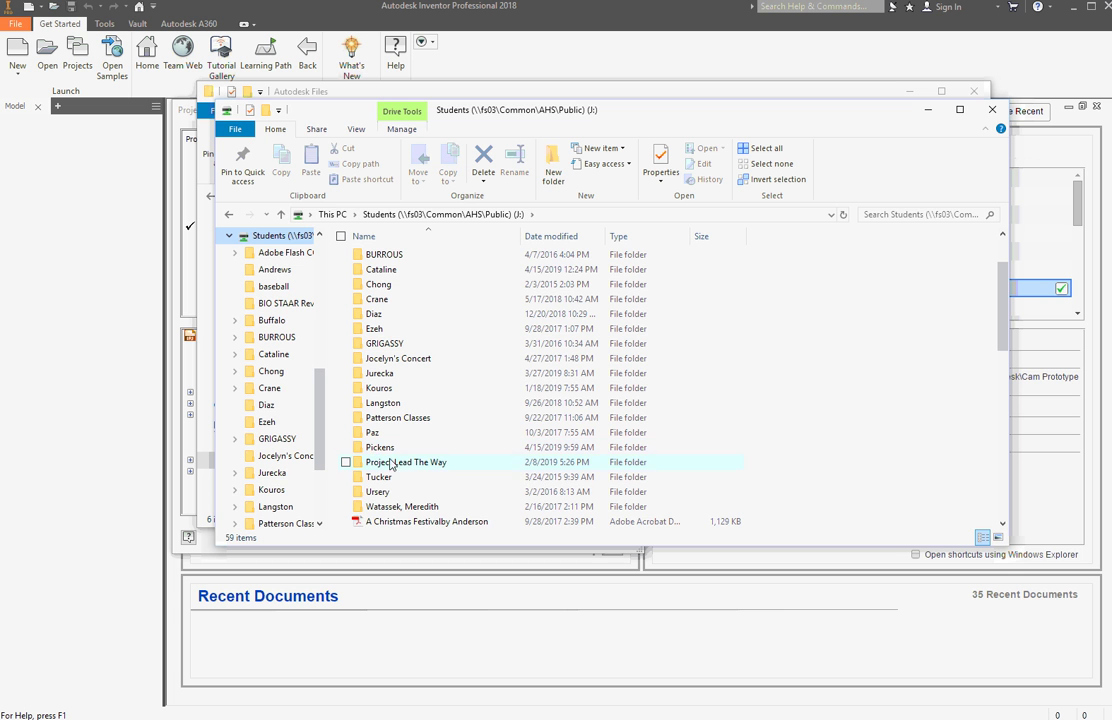
double_click(408, 464)
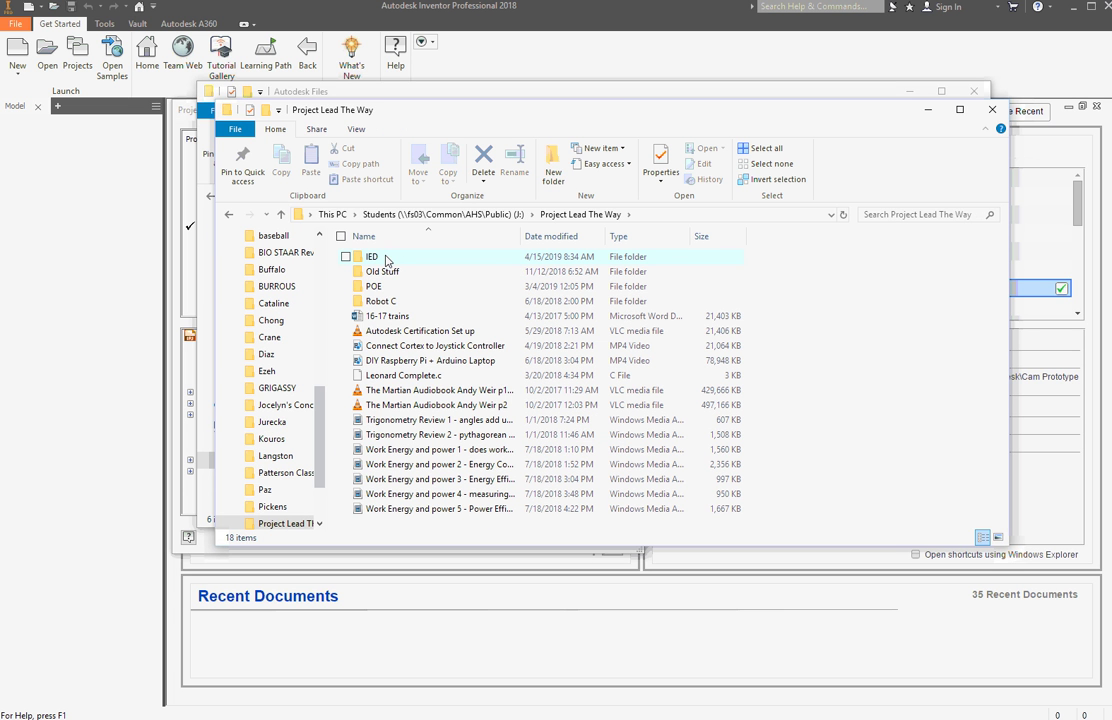
click(389, 261)
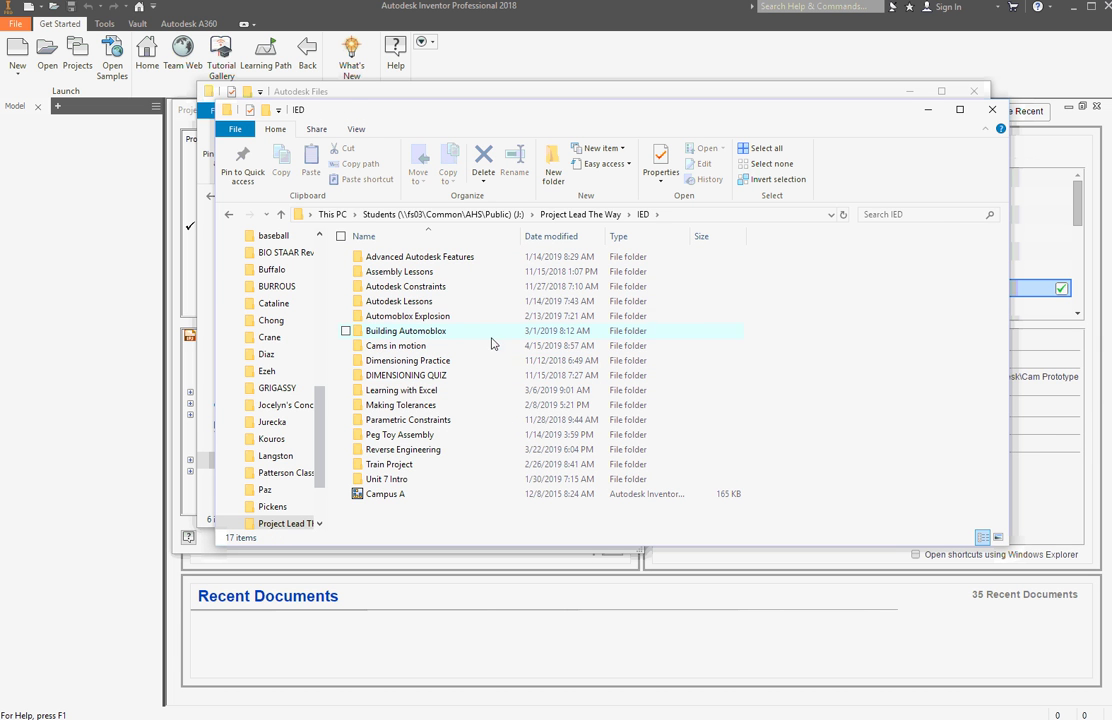
double_click(491, 345)
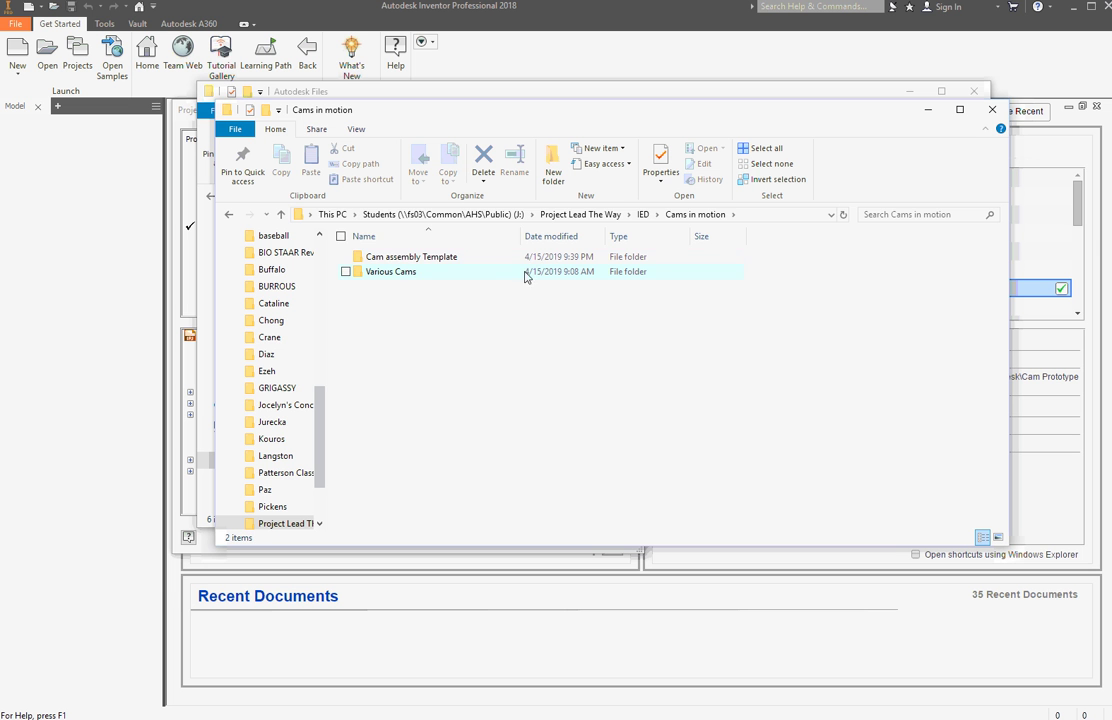
click(437, 261)
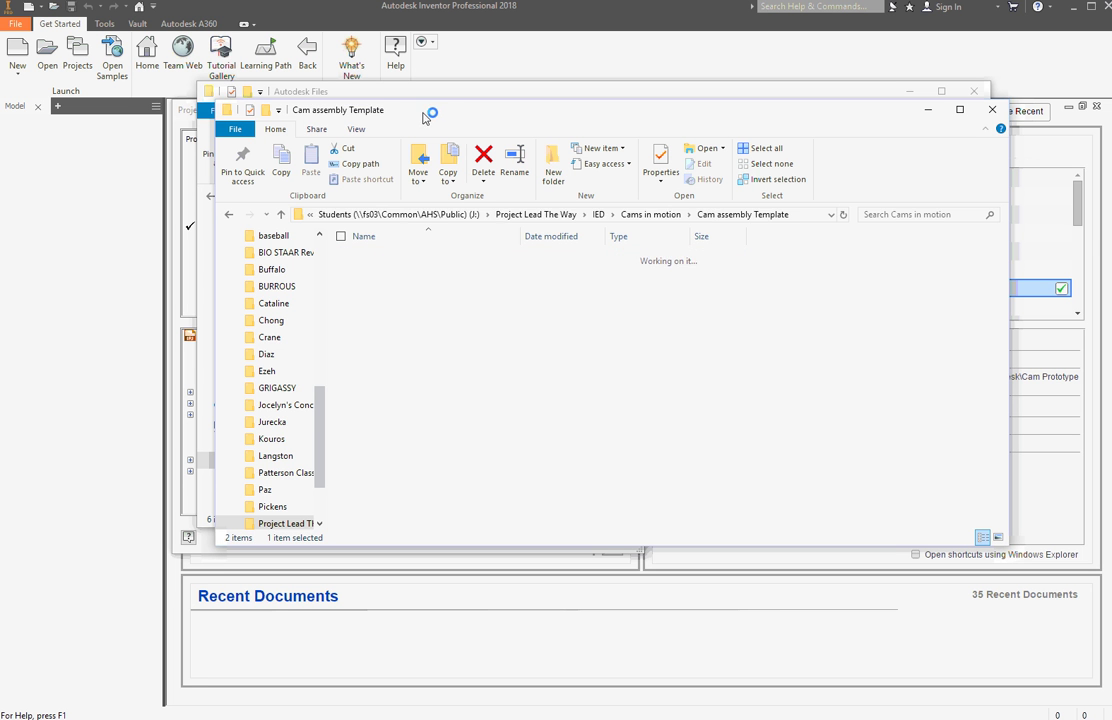
Arrange both folder windows side by side and copy all Cam assembly Template part files into the Desktop's Cams in Motion folder
drag(428, 115, 810, 140)
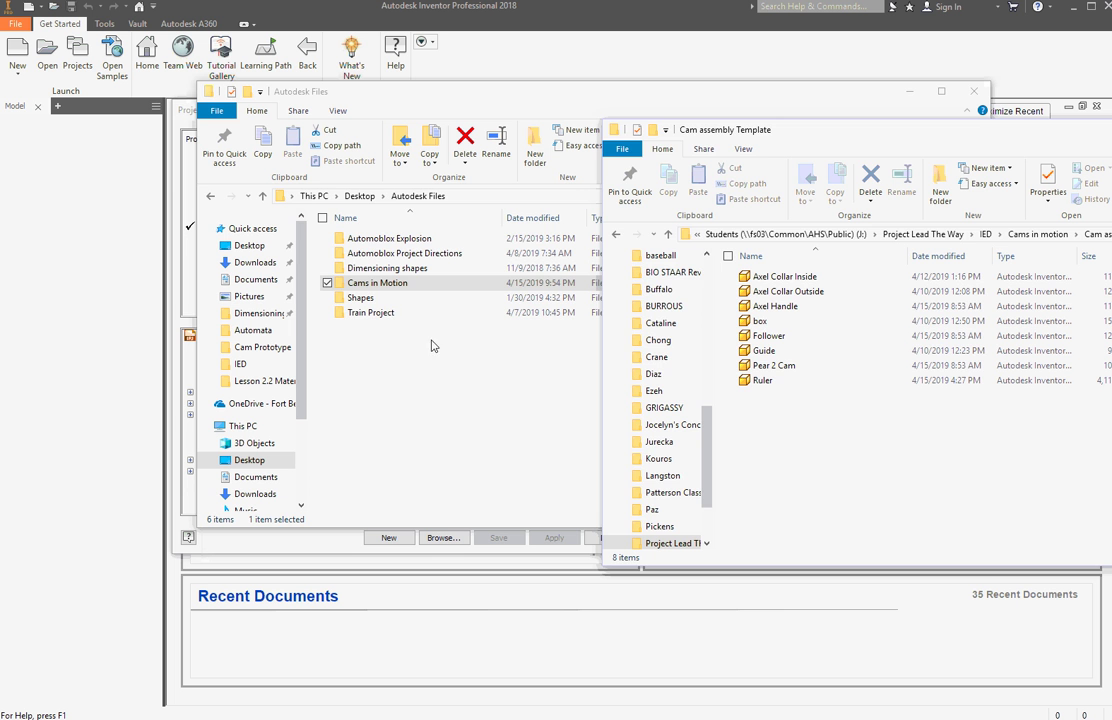
double_click(386, 284)
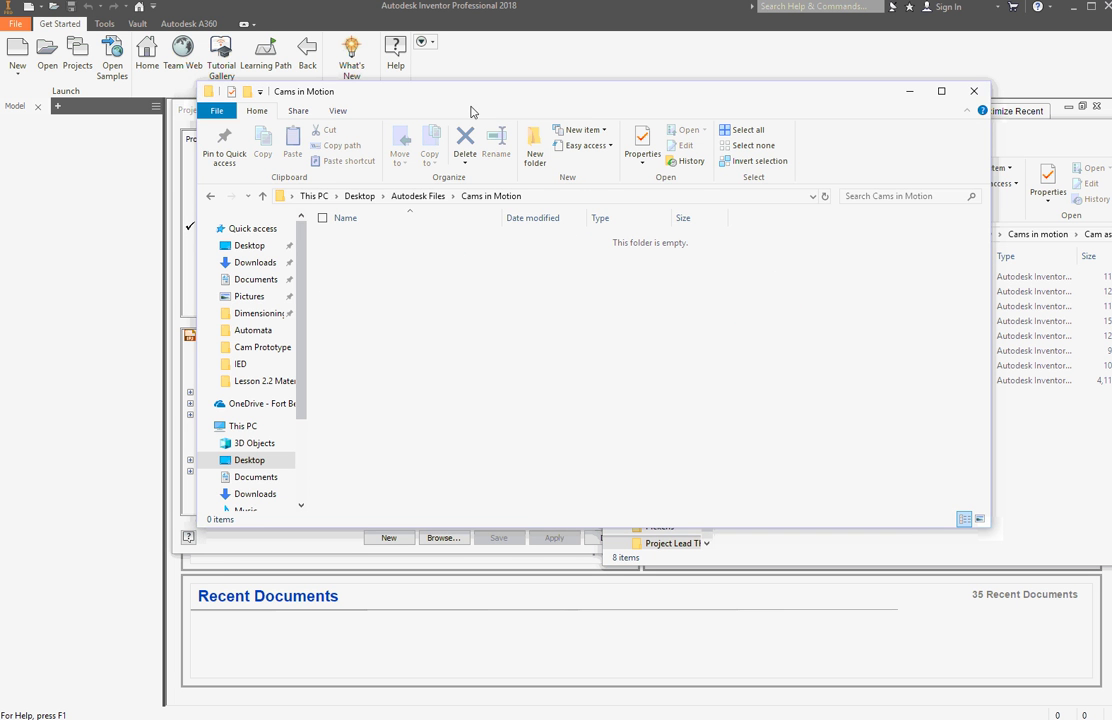
drag(417, 103, 257, 65)
click(995, 474)
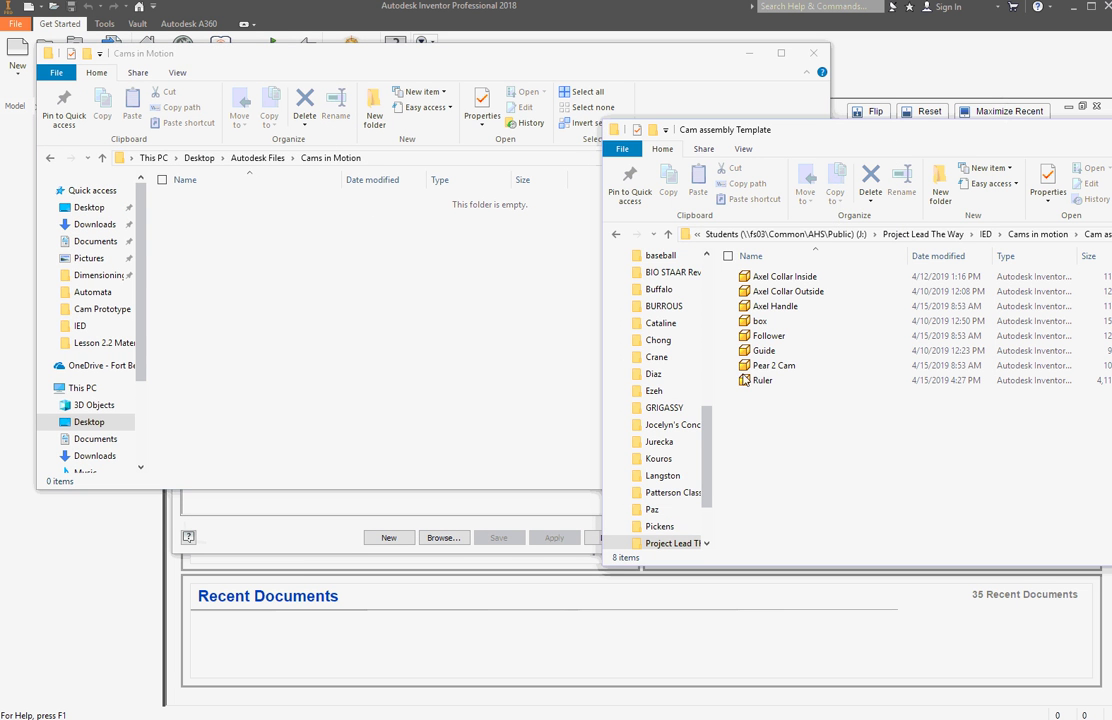
drag(814, 420, 350, 313)
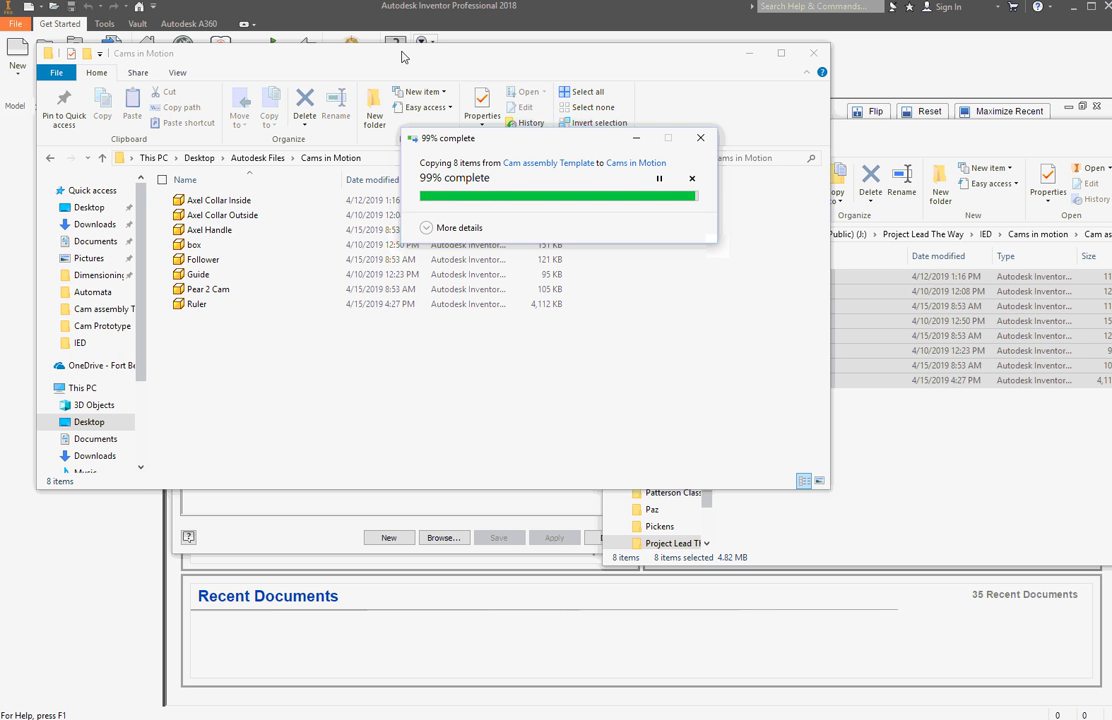
Switch back to Inventor and start a new single-user project named "Cams in Motion"
click(388, 22)
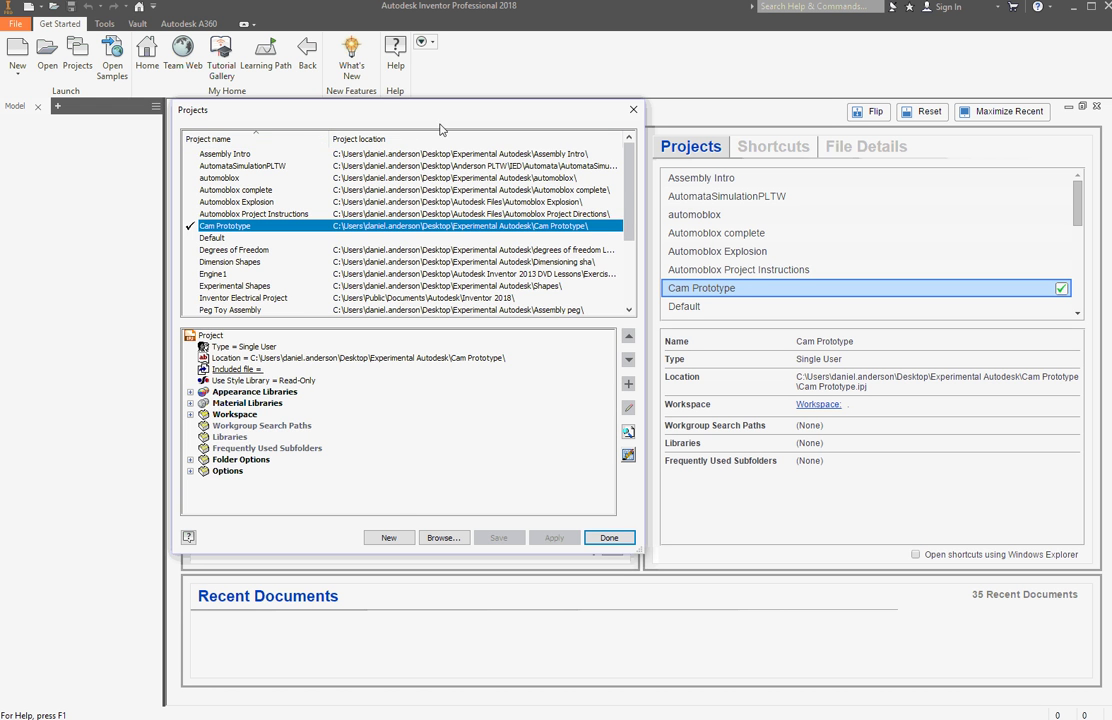
click(633, 109)
click(77, 58)
click(385, 538)
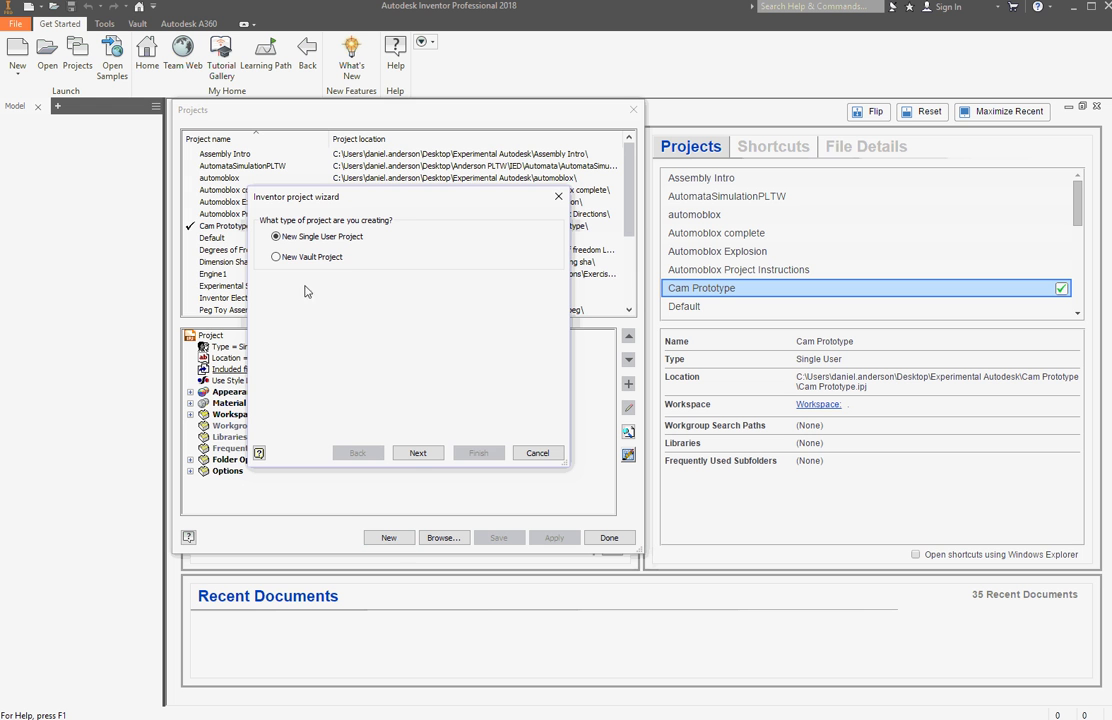
click(418, 453)
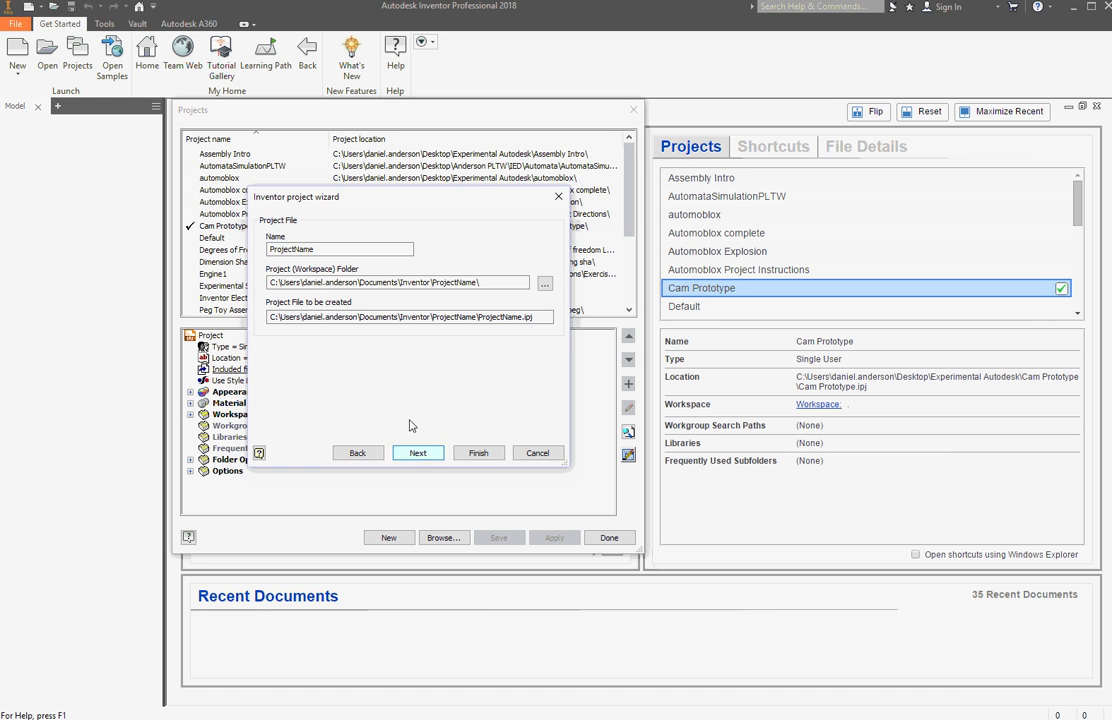
text(Cams)
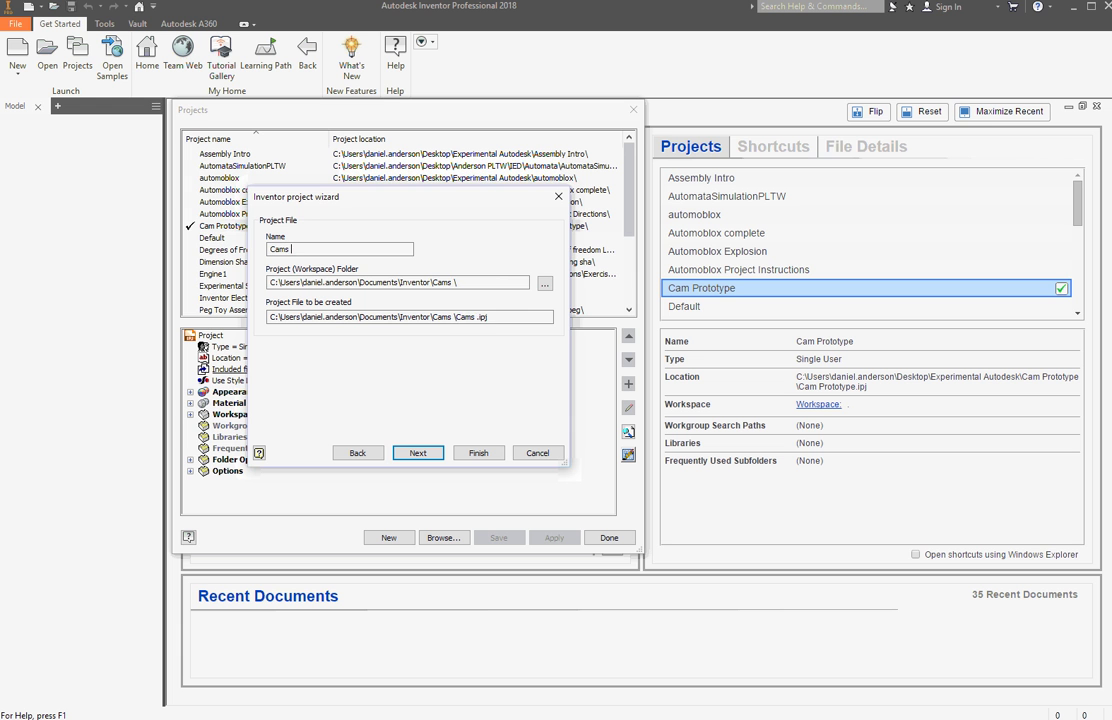
text( in Motion)
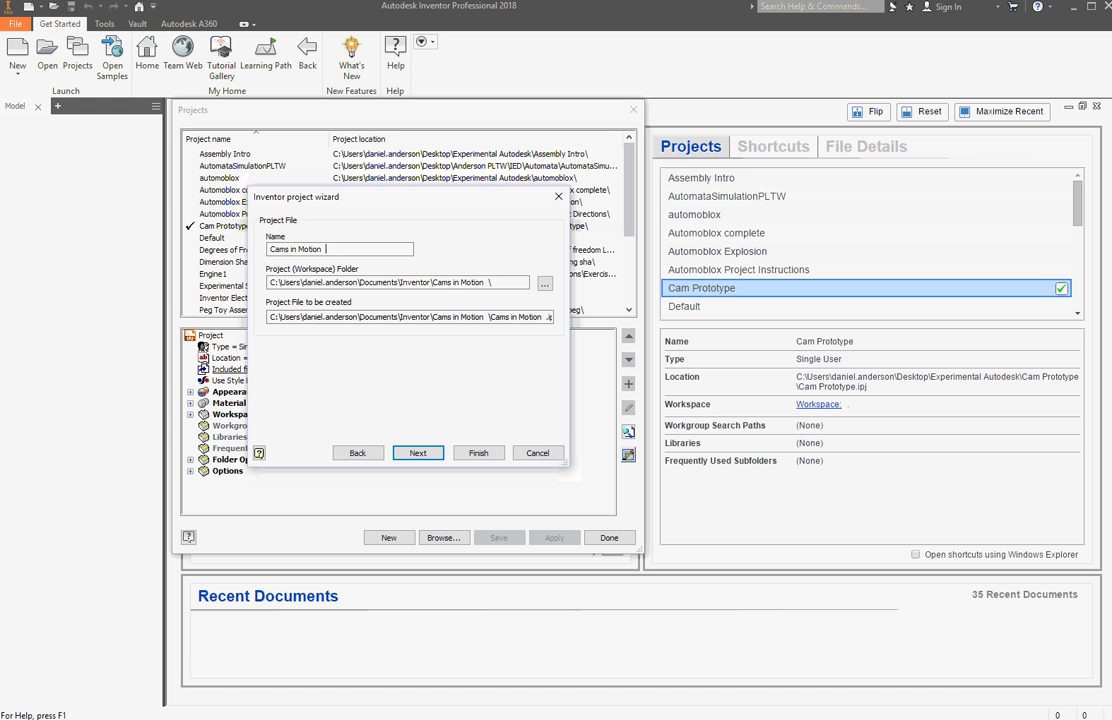
Set the project's workspace folder to Cams in Motion under Desktop > Autodesk Files, and finish creating the project
click(544, 284)
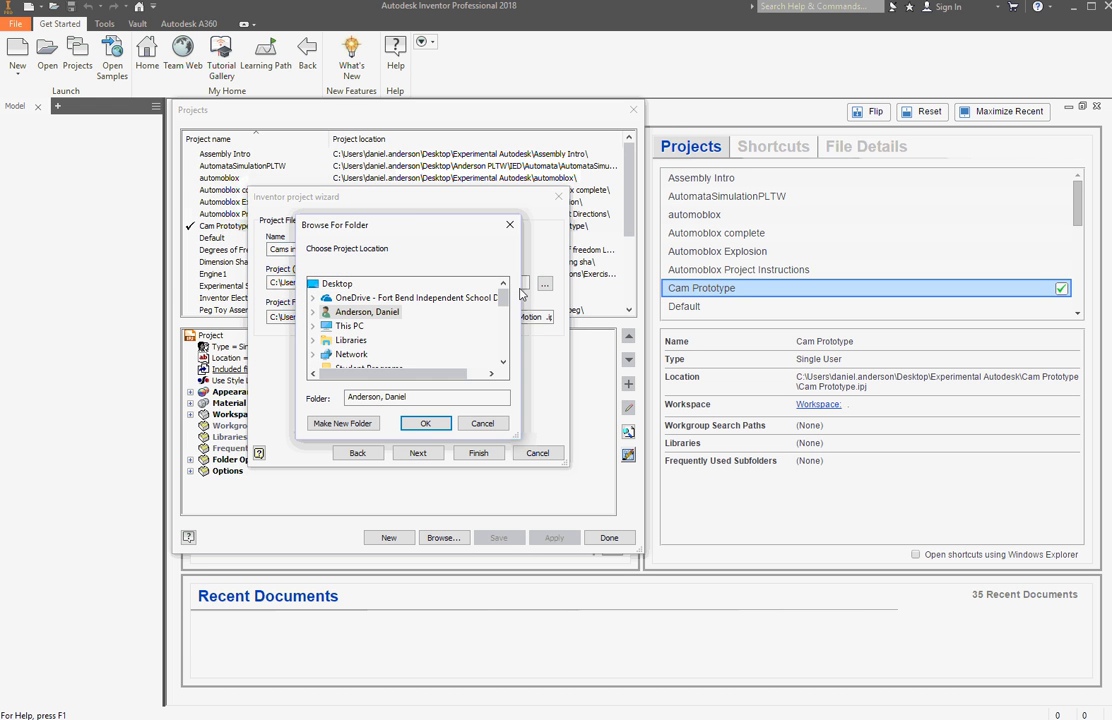
double_click(349, 326)
double_click(362, 313)
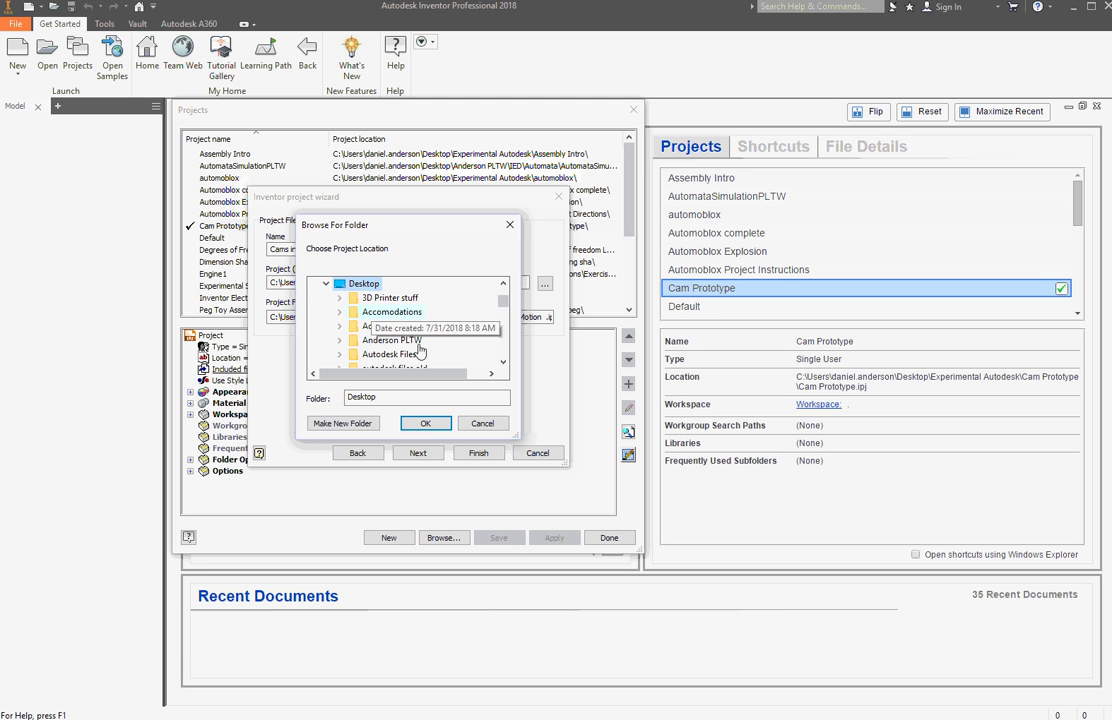
scroll(412, 343, down, 1)
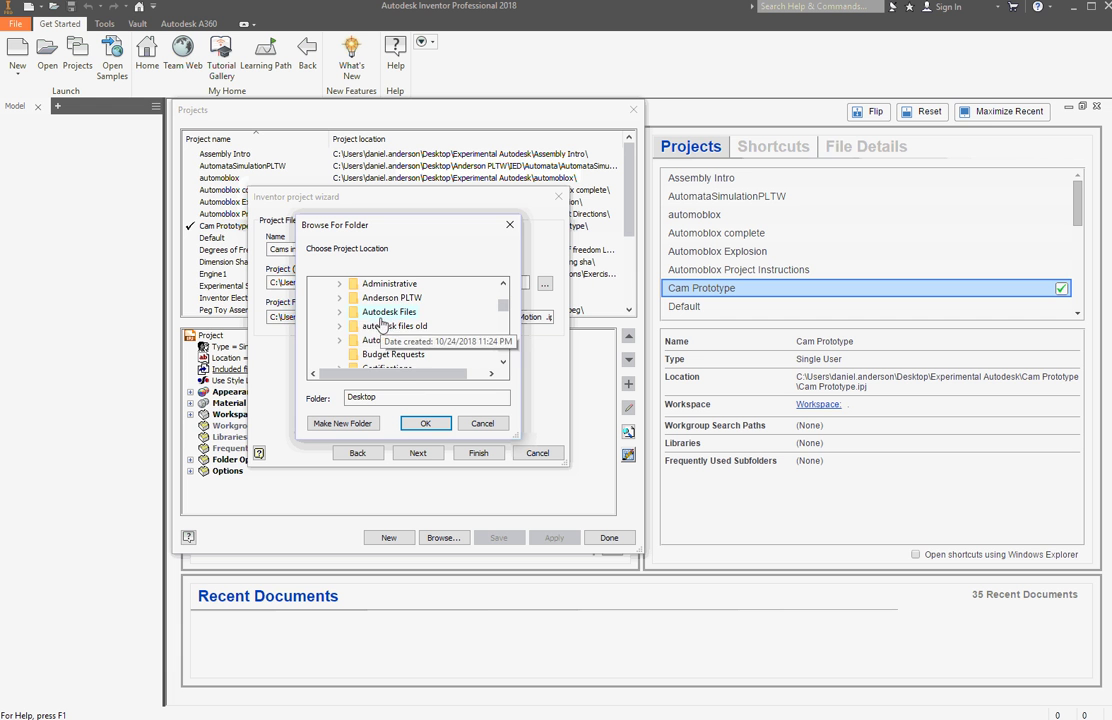
double_click(380, 316)
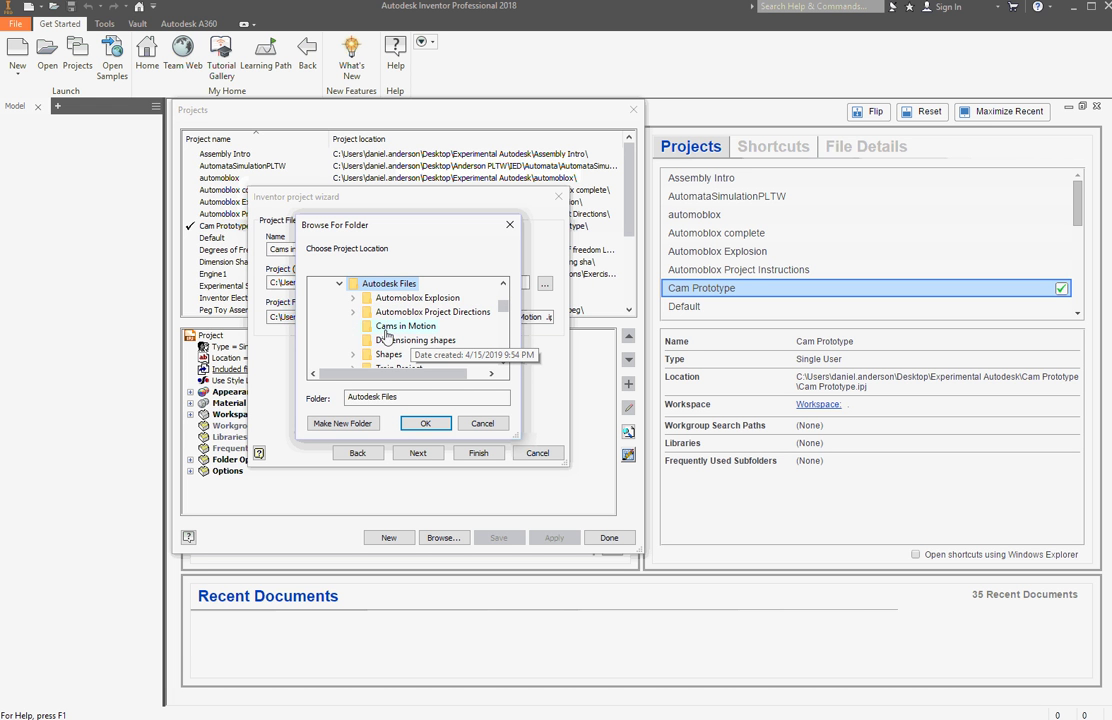
click(380, 327)
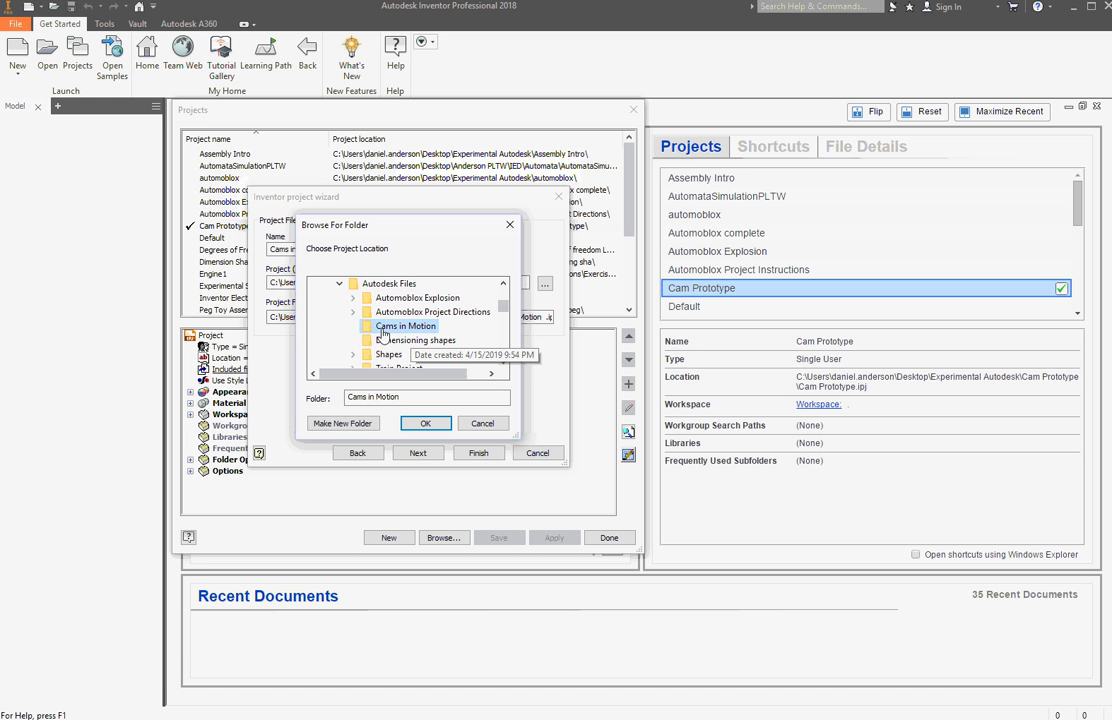
click(424, 423)
click(476, 453)
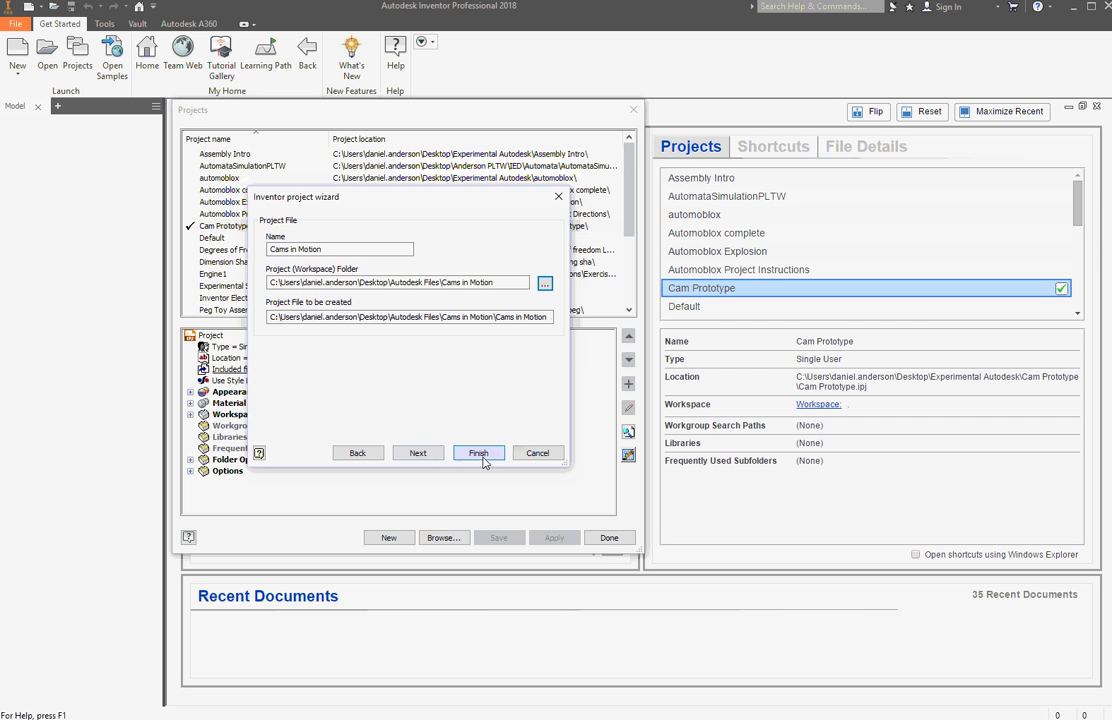
click(606, 537)
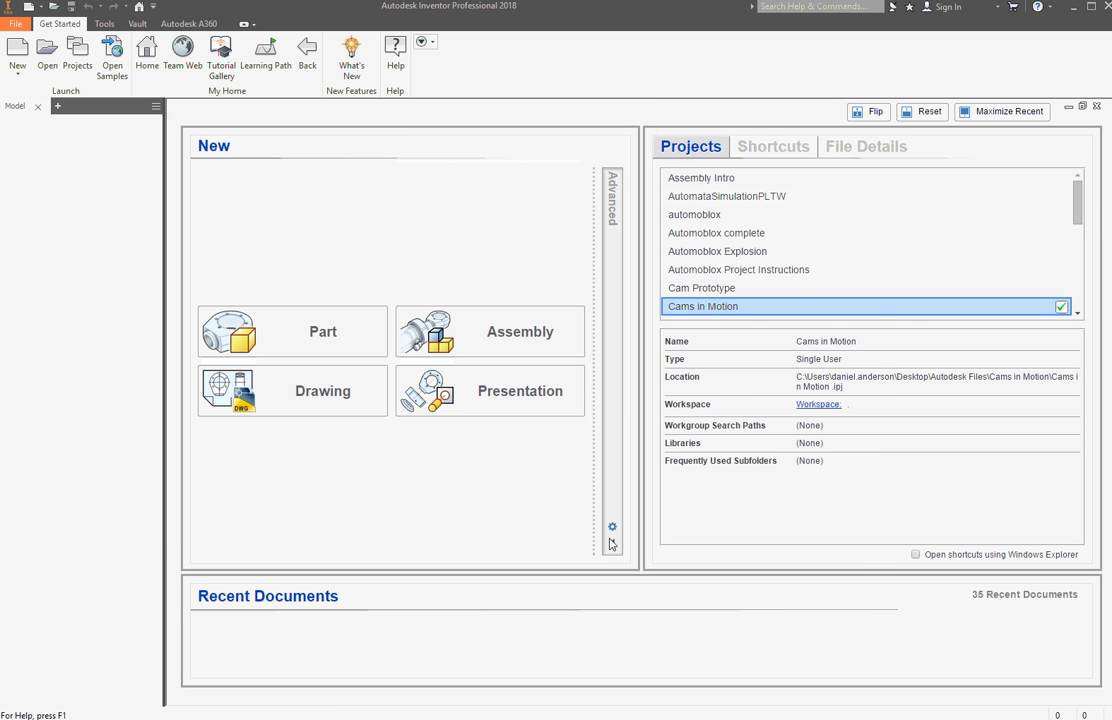
Open the Pear 2 Cam part from the Cams in Motion workspace to inspect it, and close it
click(47, 52)
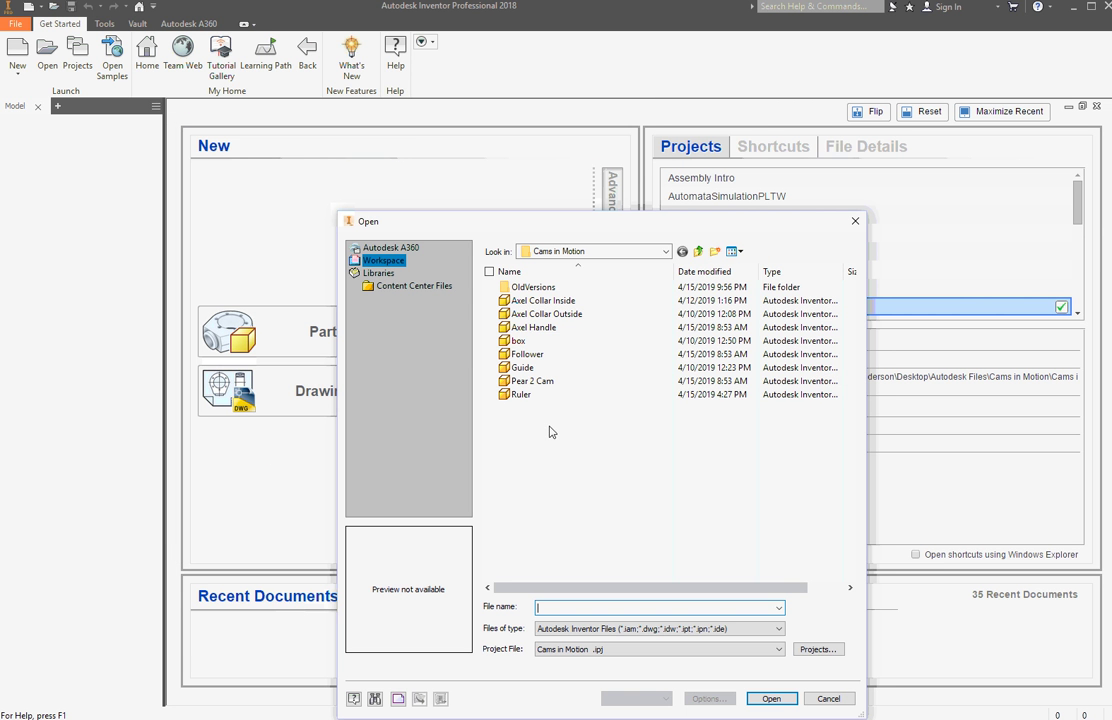
click(520, 396)
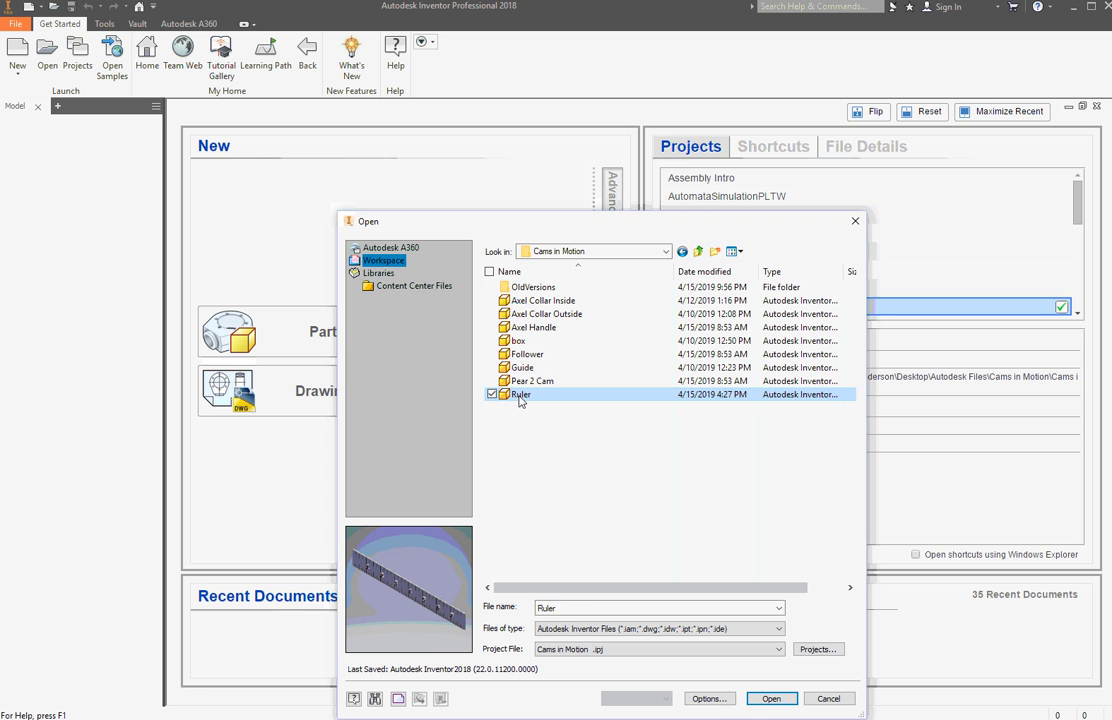
key(Up)
key(Return)
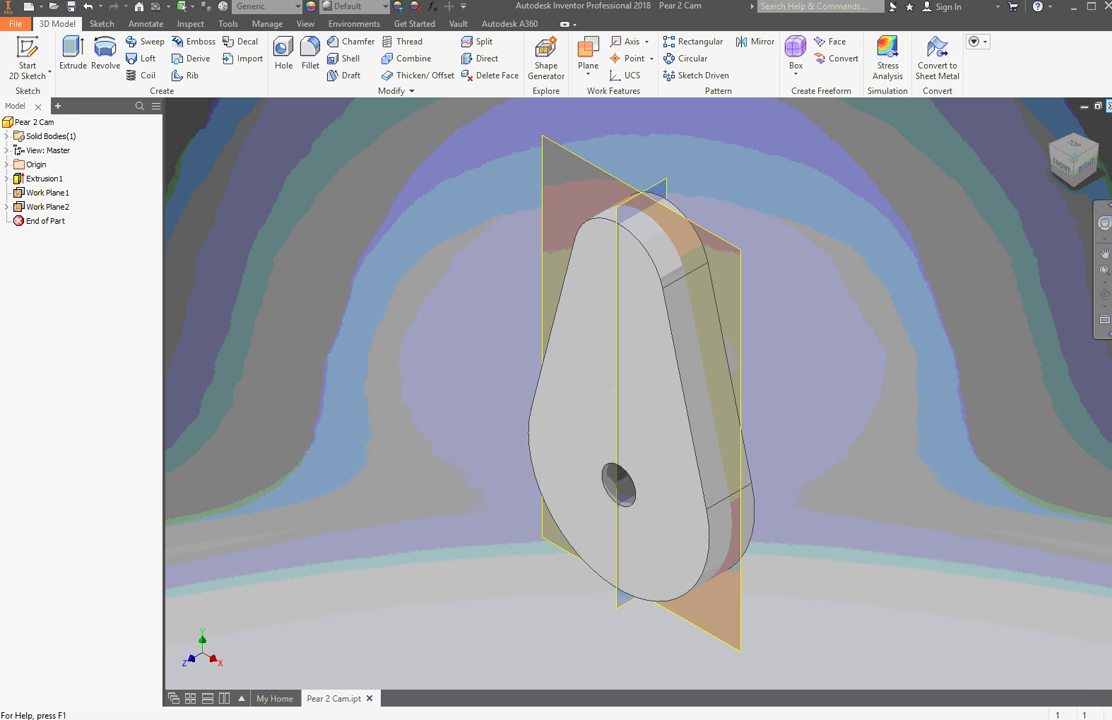
click(1108, 105)
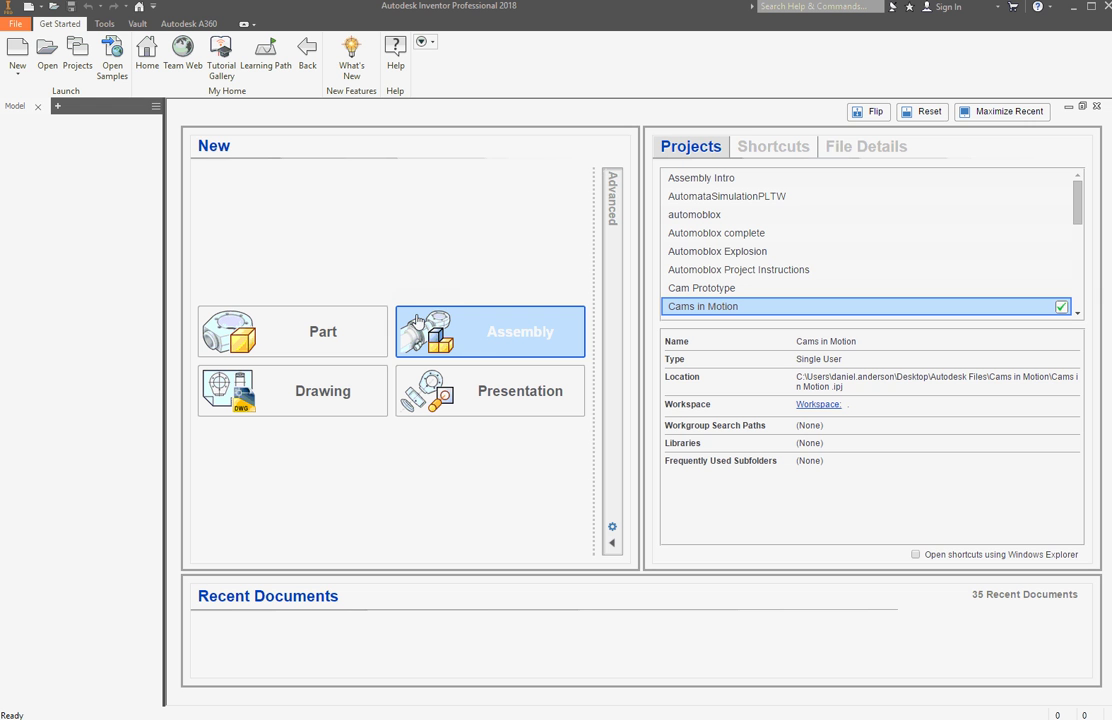